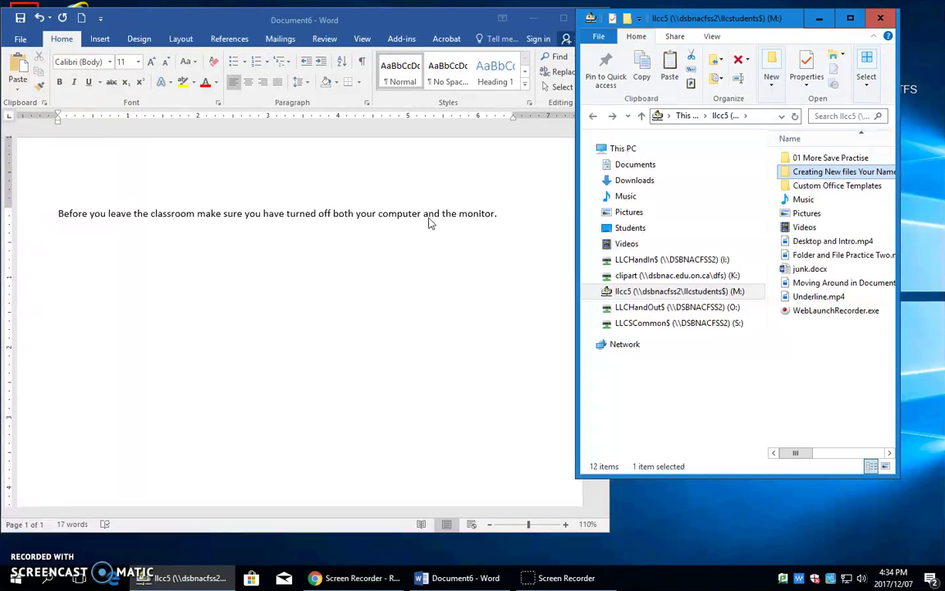
Step: Color the classroom reminder sentence Black, Text 1, Lighter 25% using the mini toolbar
left_click(43, 217)
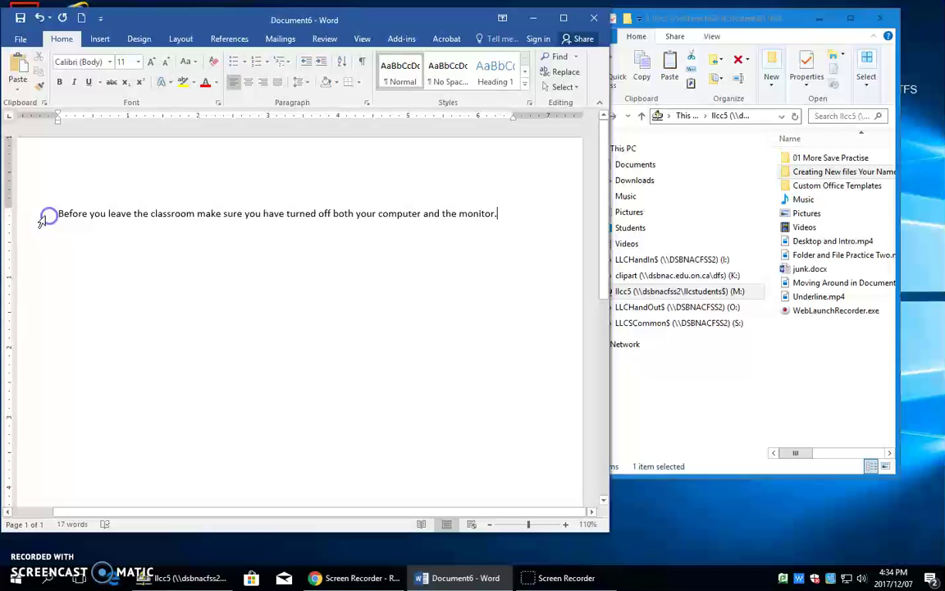
left_click(42, 217)
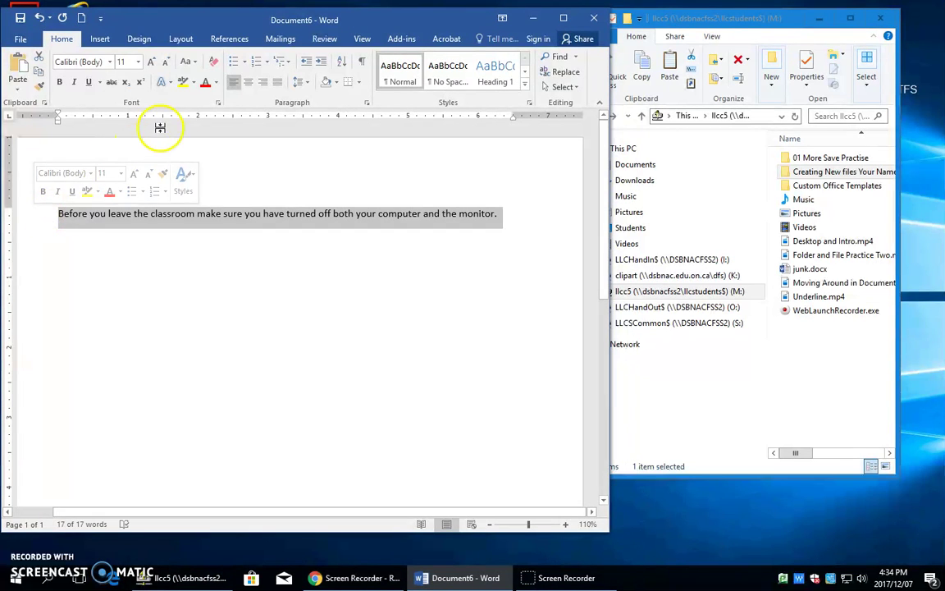
right_click(72, 219)
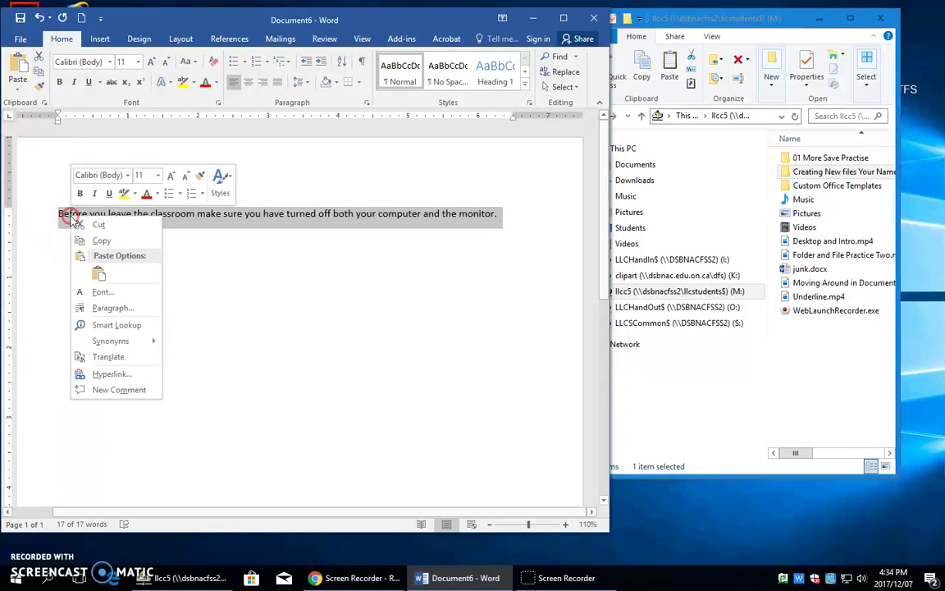
left_click(158, 194)
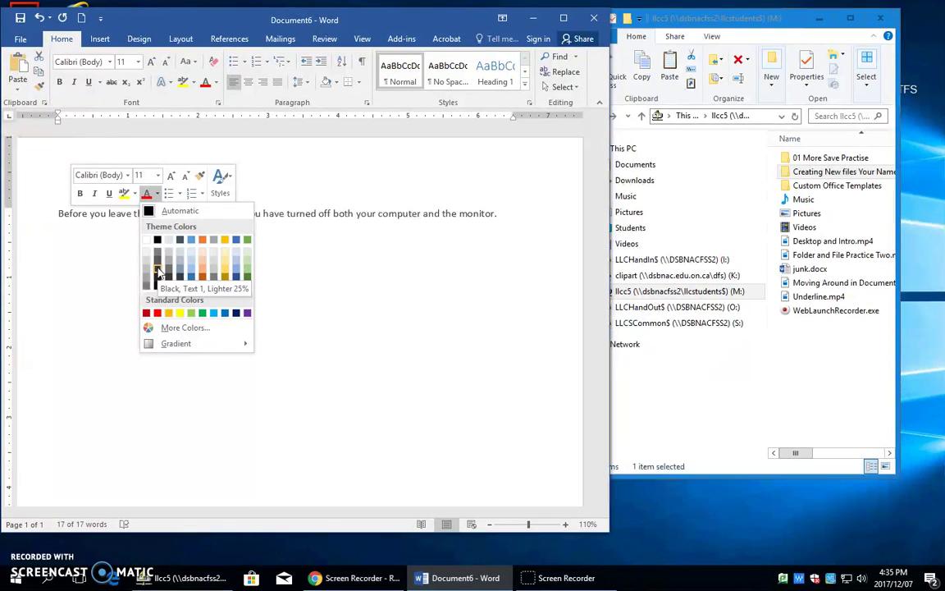
left_click(156, 267)
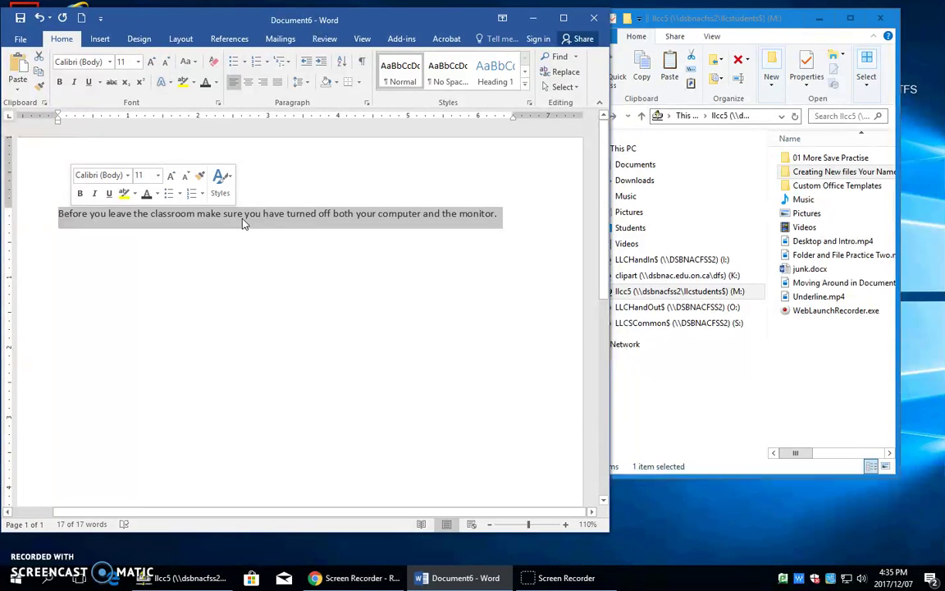
Step: Deselect the sentence and open the Creating New files Your Name folder in File Explorer
left_click(236, 233)
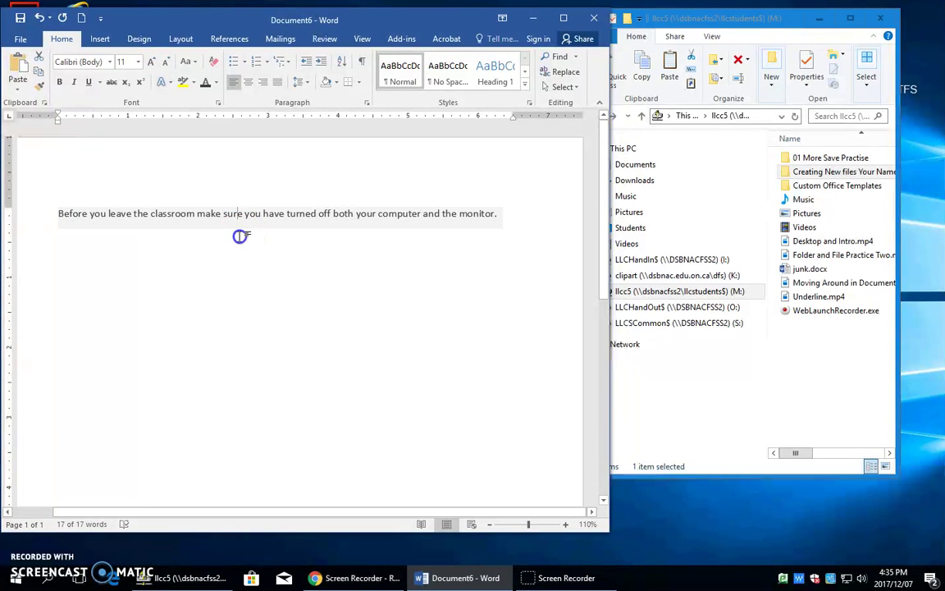
left_click(225, 228)
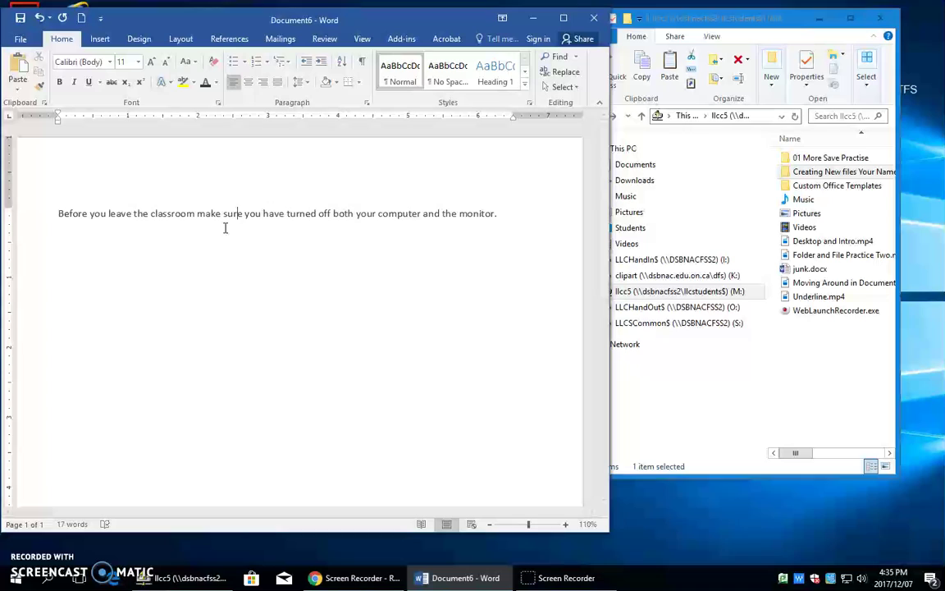
left_click(224, 222)
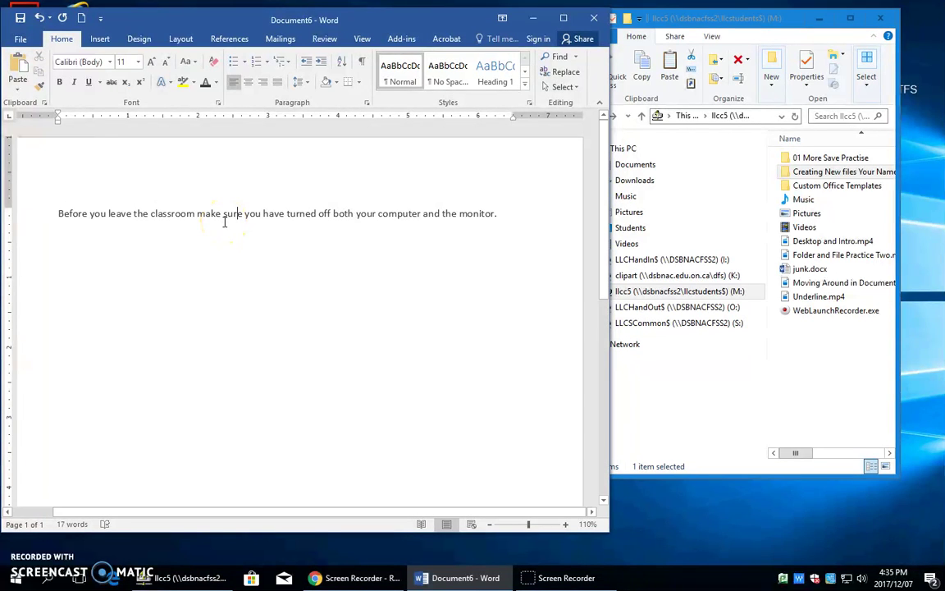
left_click(827, 178)
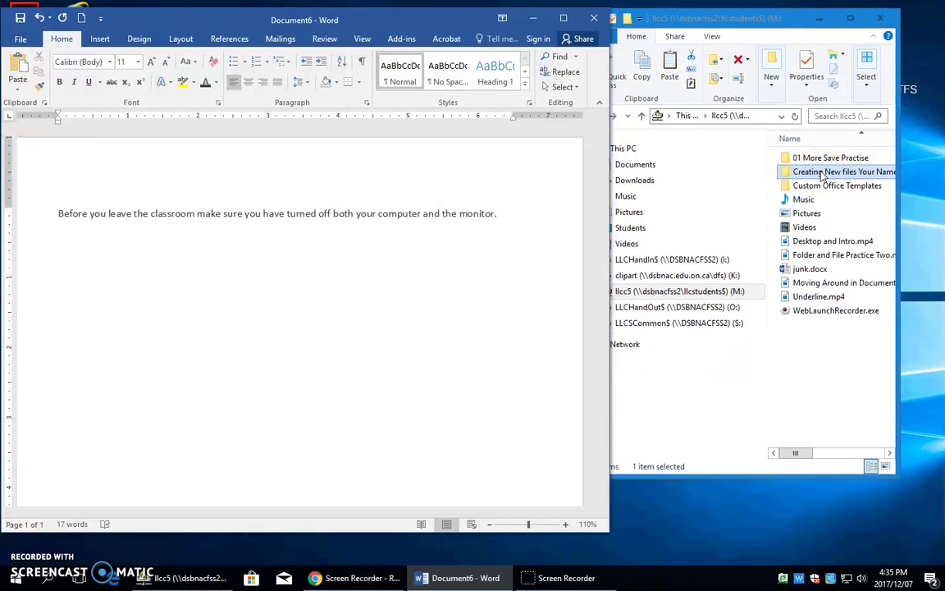
double_click(823, 173)
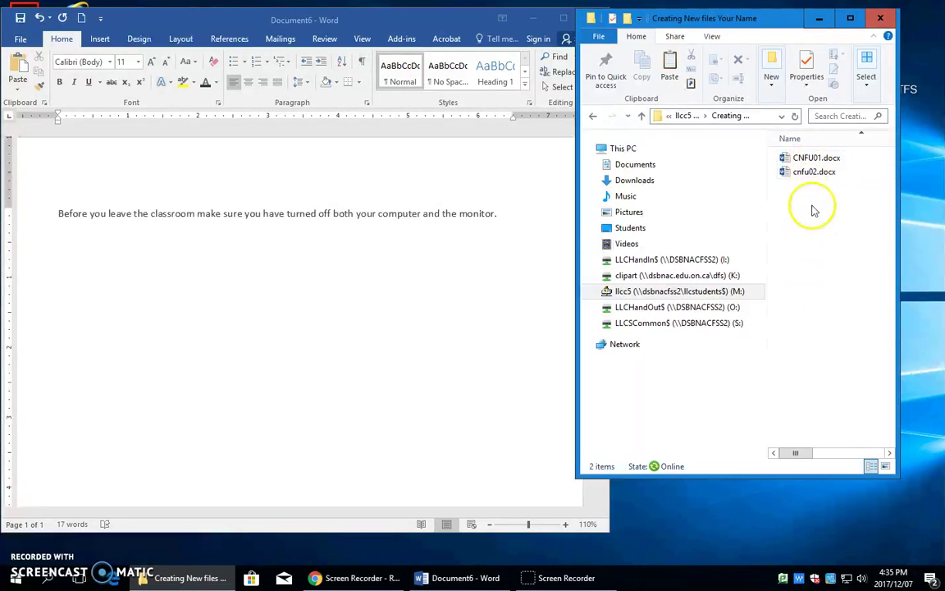
Step: Add a test line with CNFU01 and the student's name below the sentence, then delete it
left_click(235, 218)
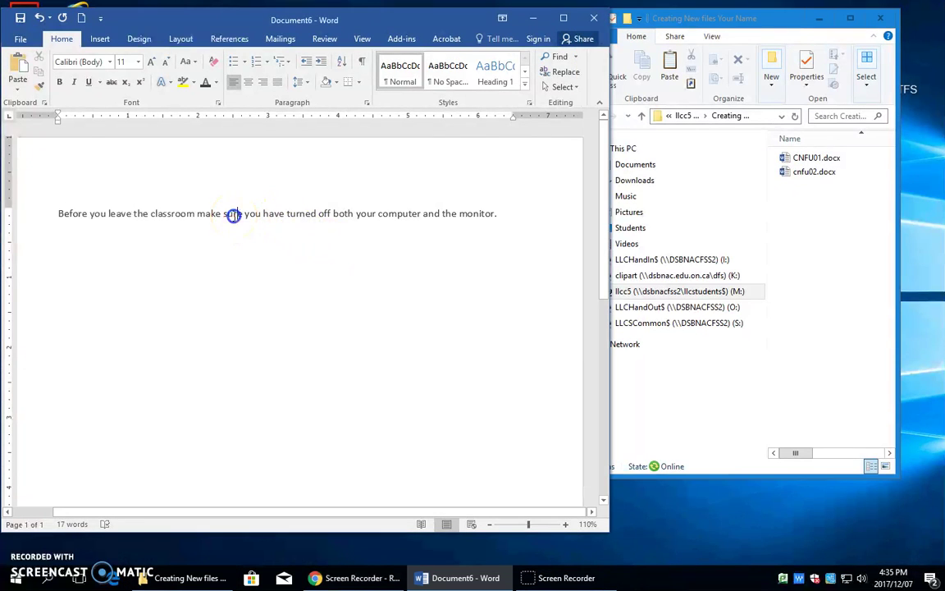
left_click(499, 214)
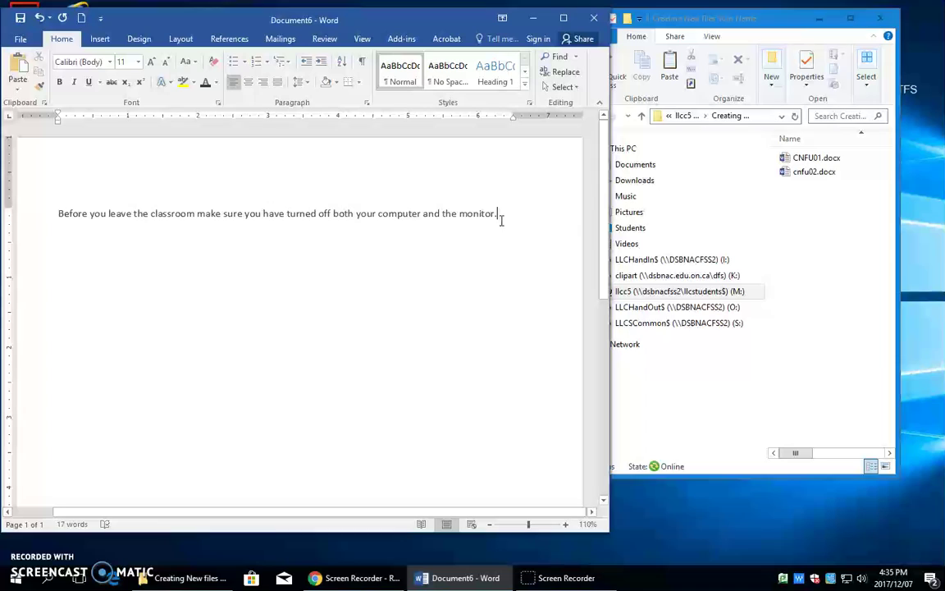
key("Return")
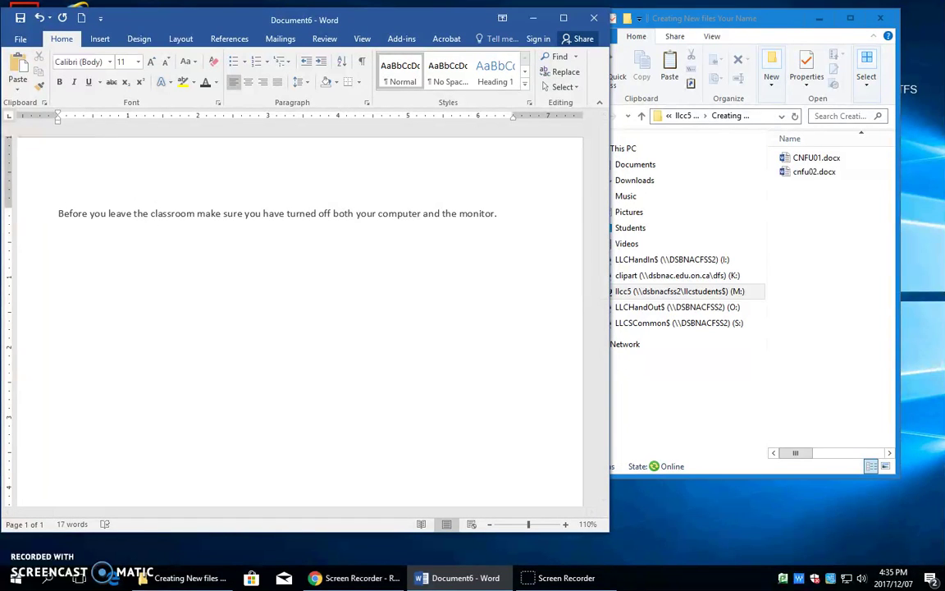
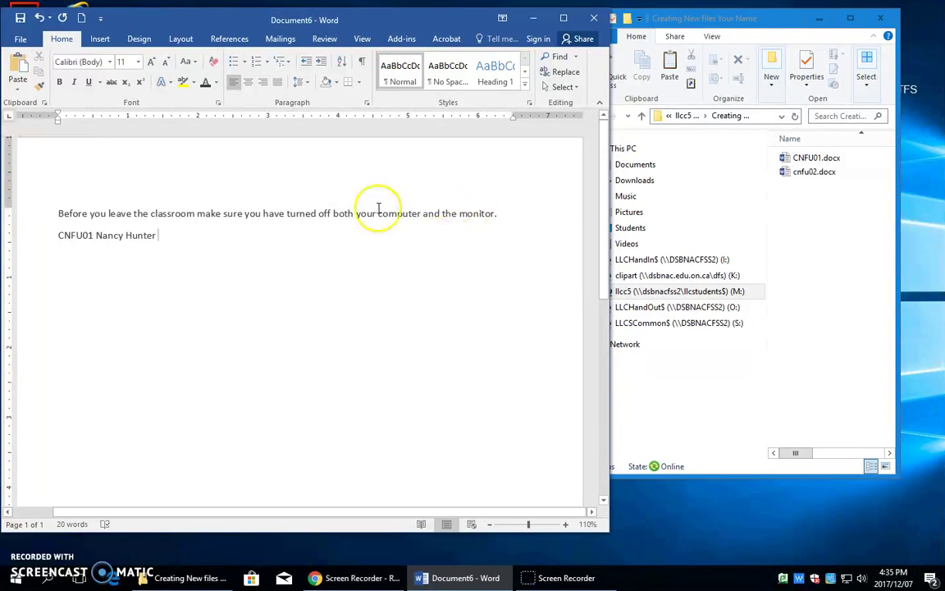
double_click(82, 236)
left_click_drag(82, 238, 44, 237)
key("BackSpace")
key("BackSpace")
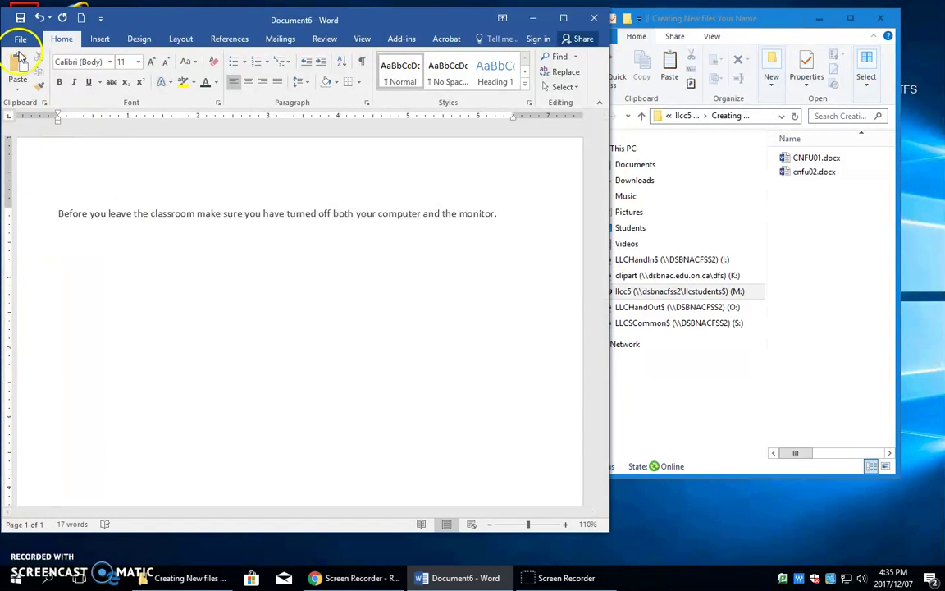
Step: Go to Word Options > Proofing > AutoCorrect Options and look up the nh entry
left_click(21, 38)
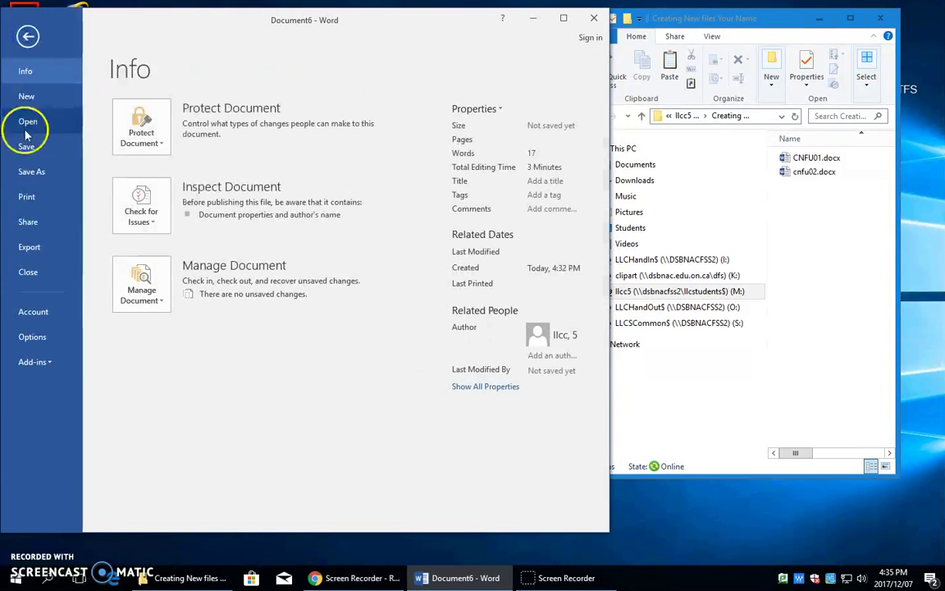
left_click(34, 335)
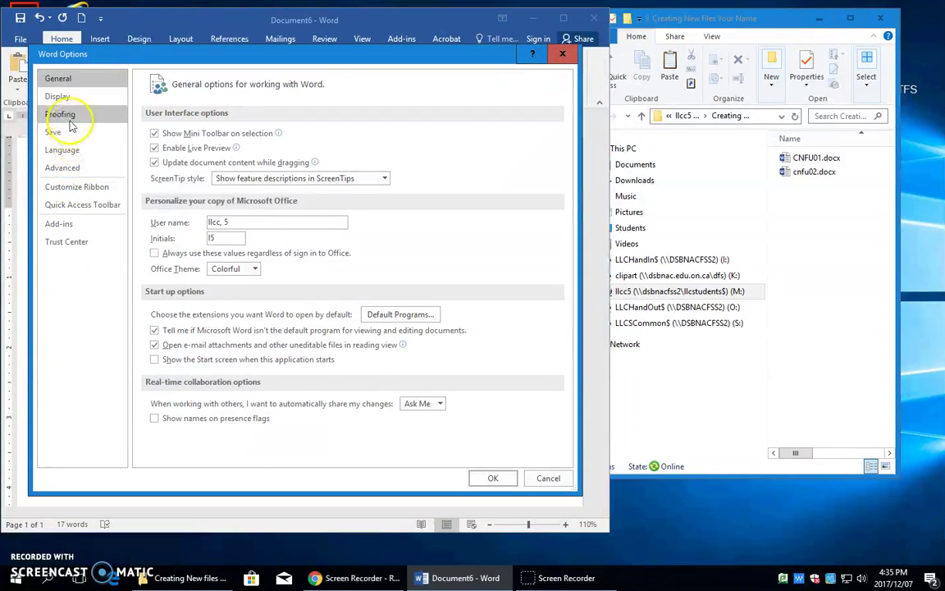
left_click(62, 114)
left_click(373, 137)
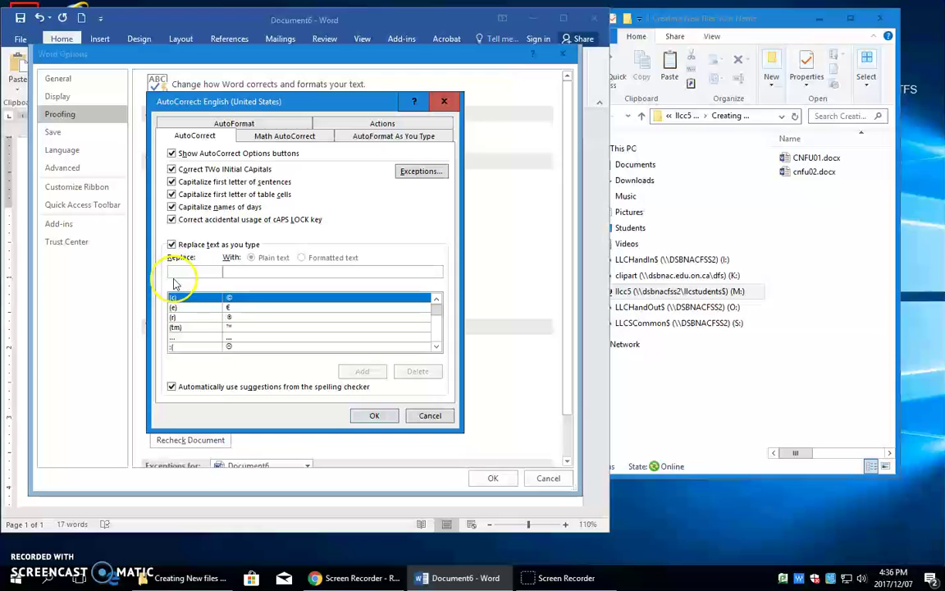
left_click(174, 271)
type("nh")
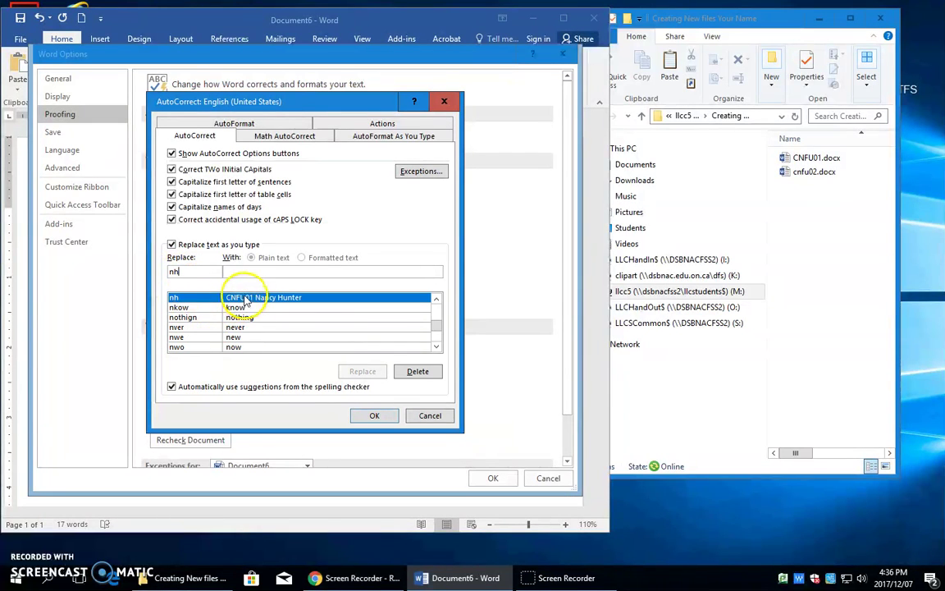
Step: Replace the nh entry so it expands to CNFC01 plus the student's name, and confirm
left_click(417, 371)
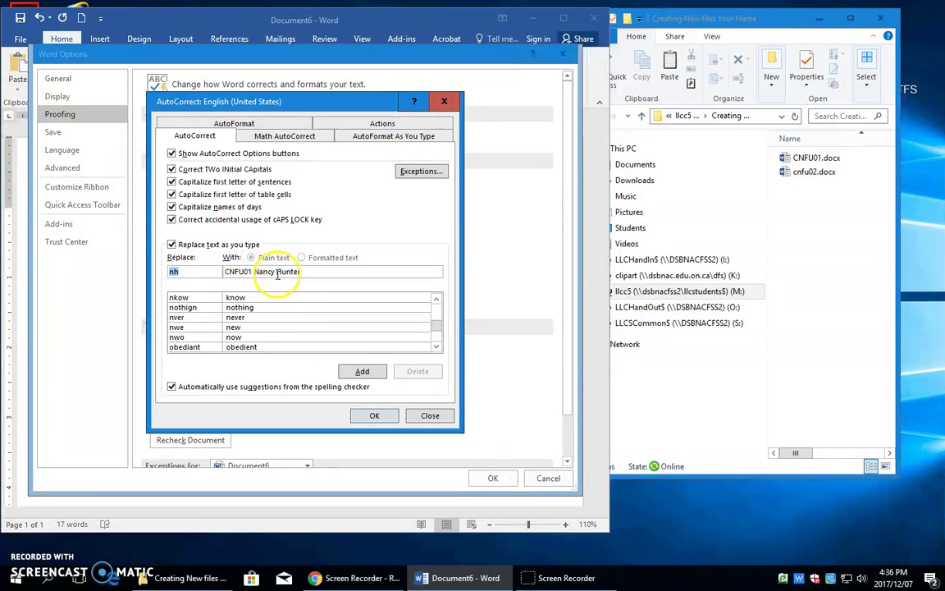
left_click(241, 276)
type("C")
key("Delete")
left_click(232, 272)
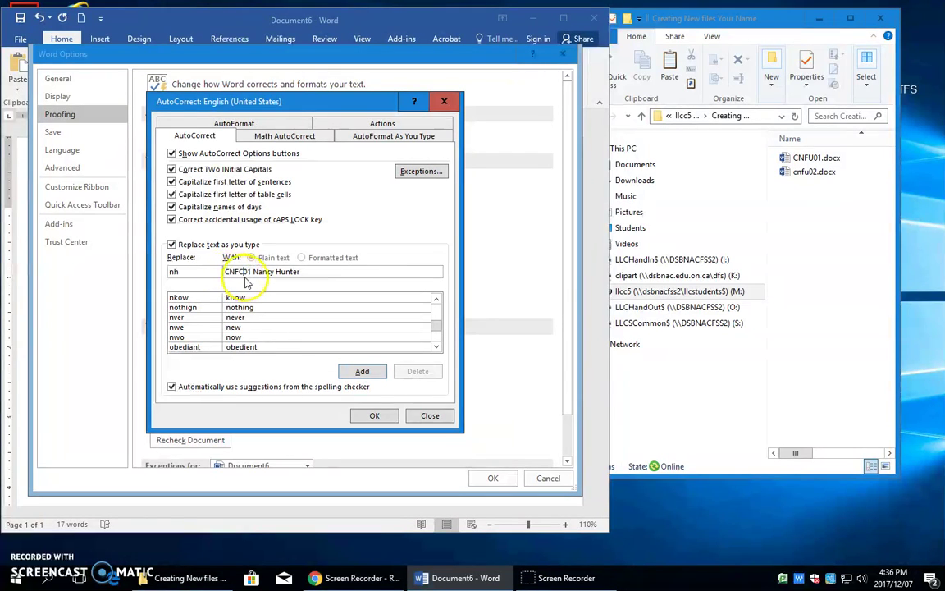
left_click(354, 373)
left_click(374, 415)
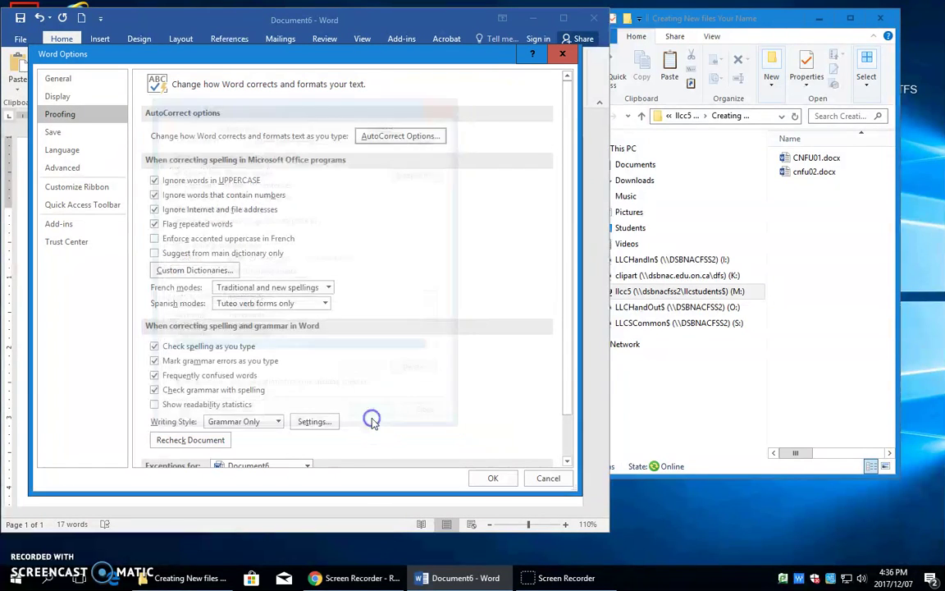
Step: Close Options and add a new line via nh reading CNFC01 plus the student's name
left_click(492, 478)
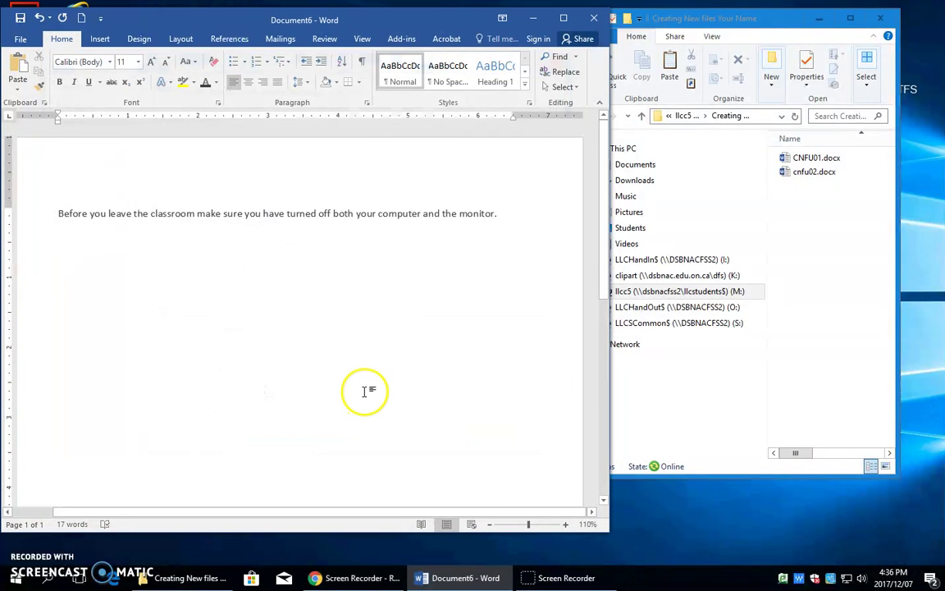
key("Return")
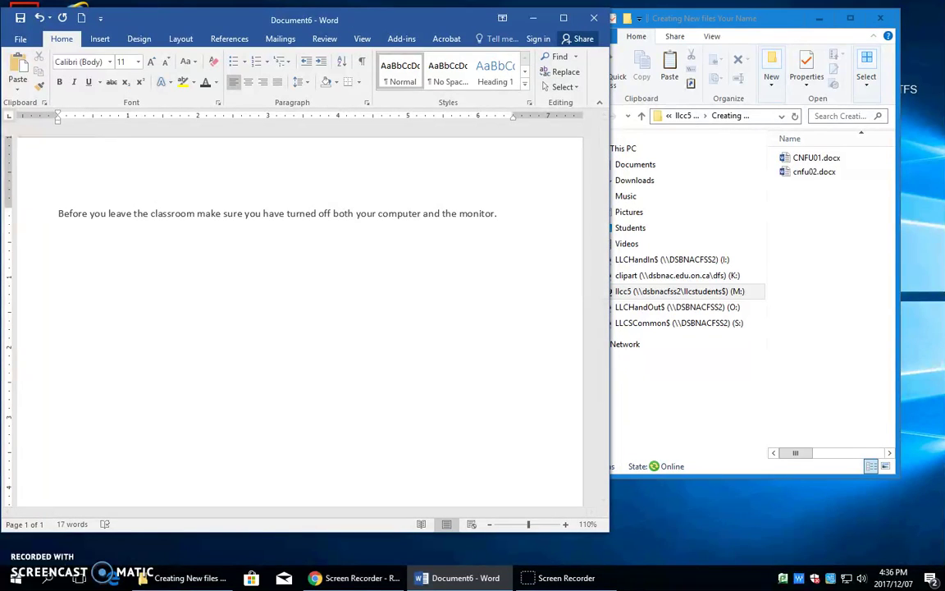
type("nh")
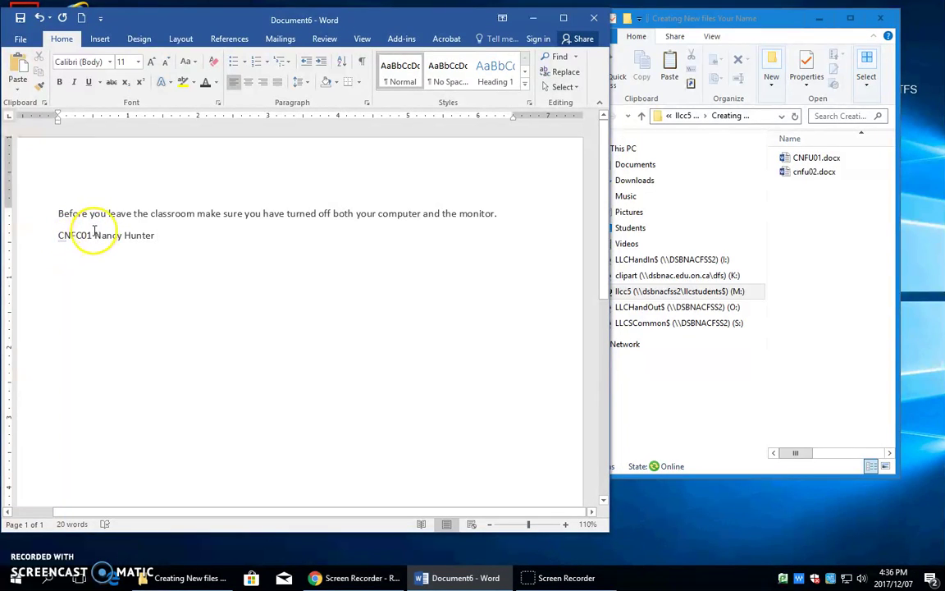
left_click(89, 236)
left_click_drag(90, 236, 93, 236)
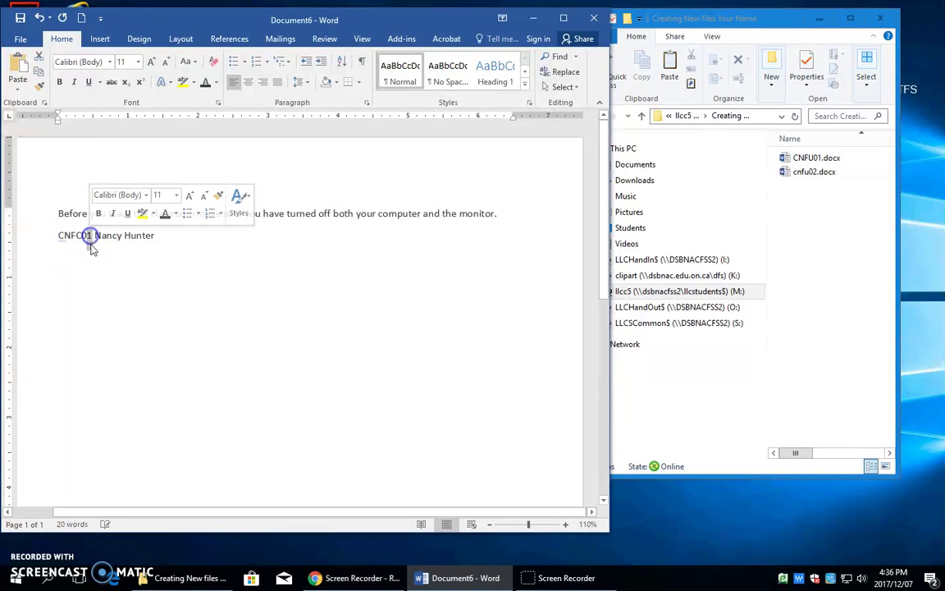
type("2")
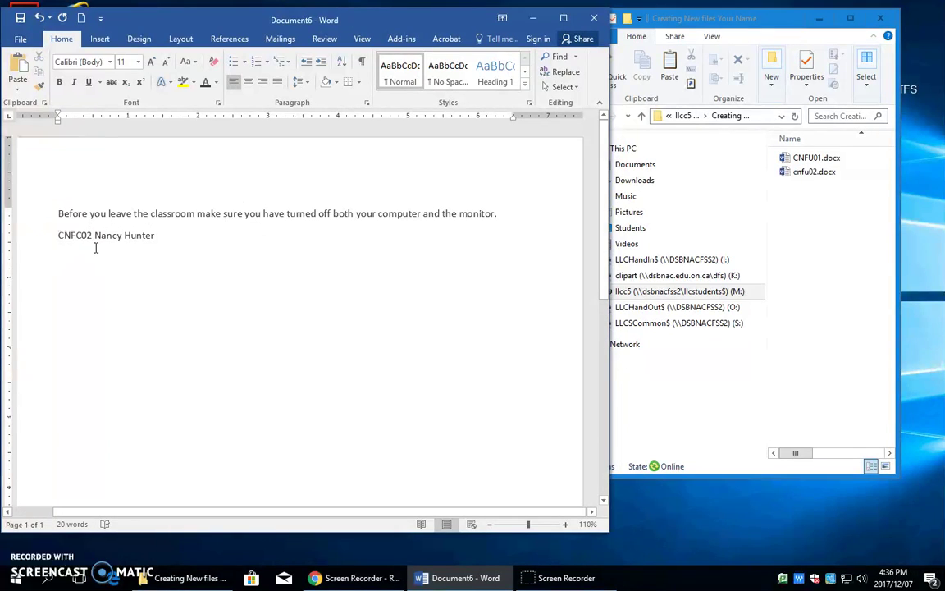
key("BackSpace")
type("1")
Step: Save the document as CNFC01 in llcc5 (M:) > Creating New files Your Name
left_click(20, 39)
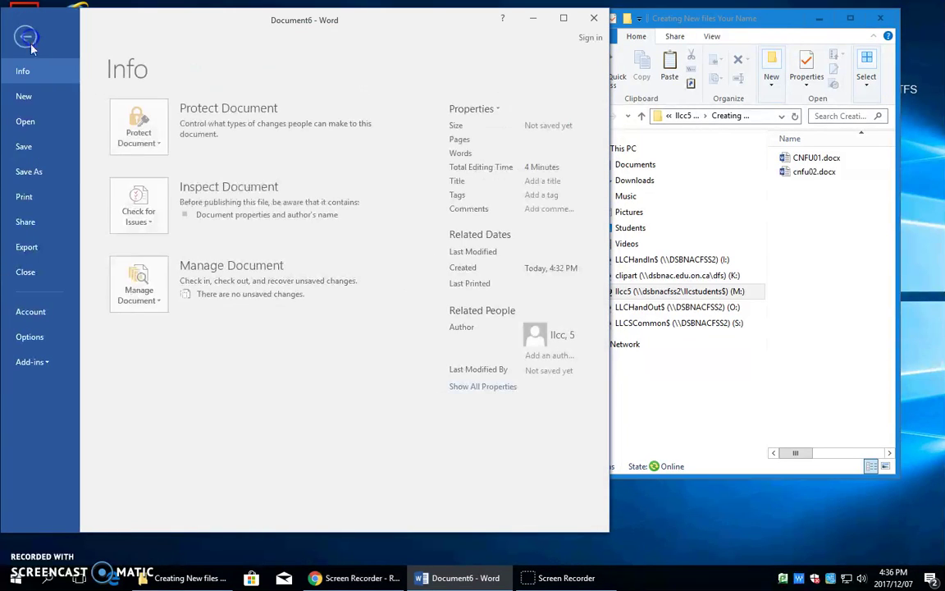
left_click(33, 171)
left_click(137, 215)
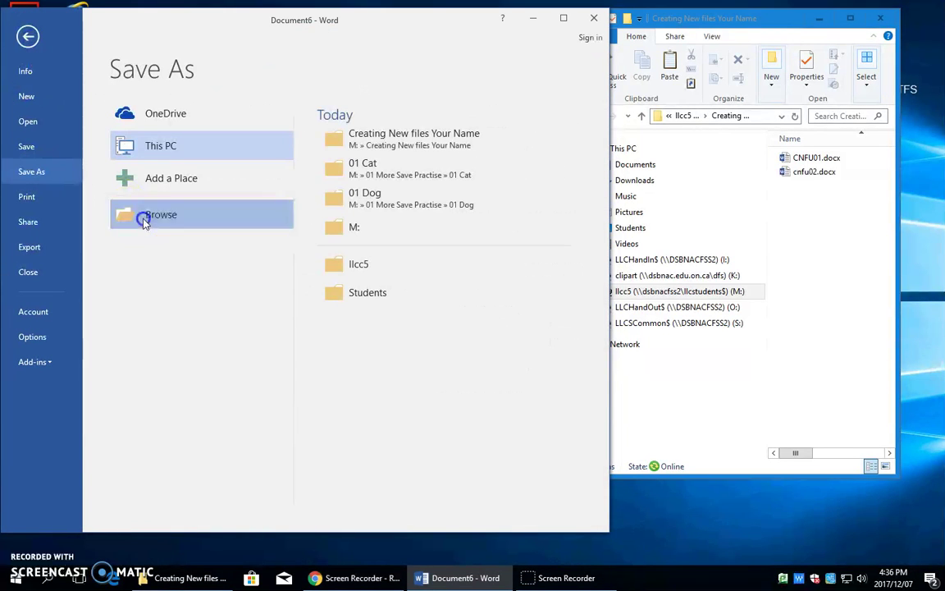
left_click(124, 253)
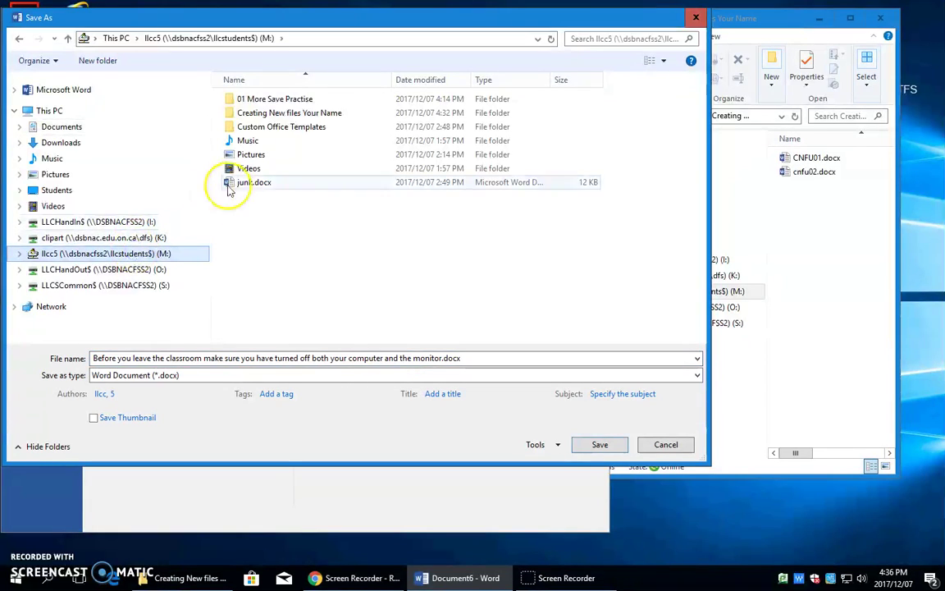
double_click(264, 115)
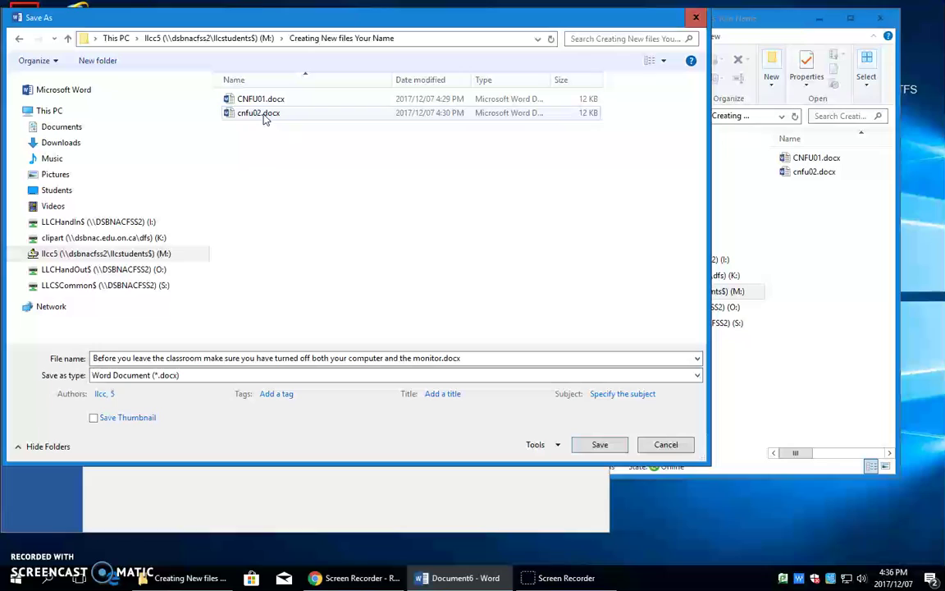
left_click(464, 357)
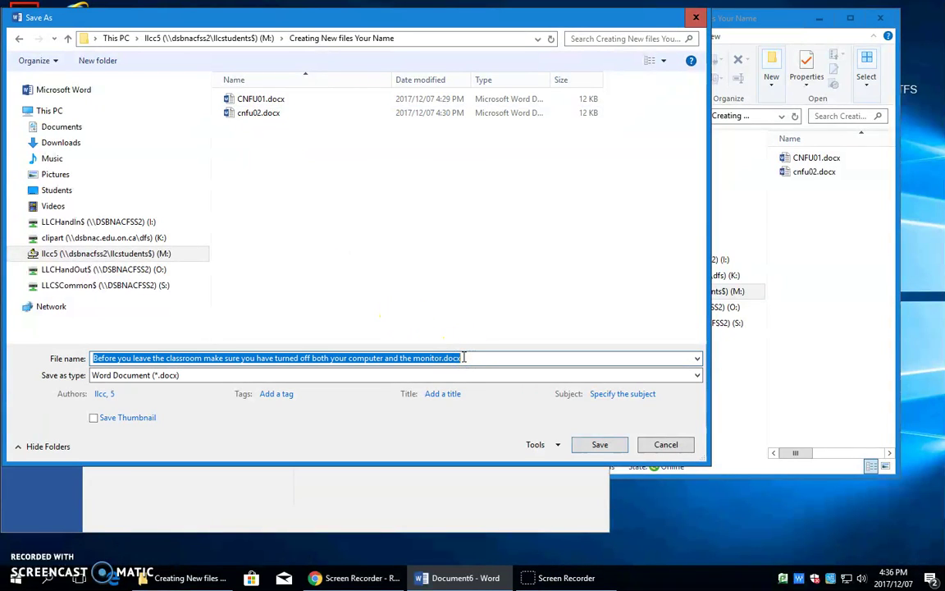
type("C")
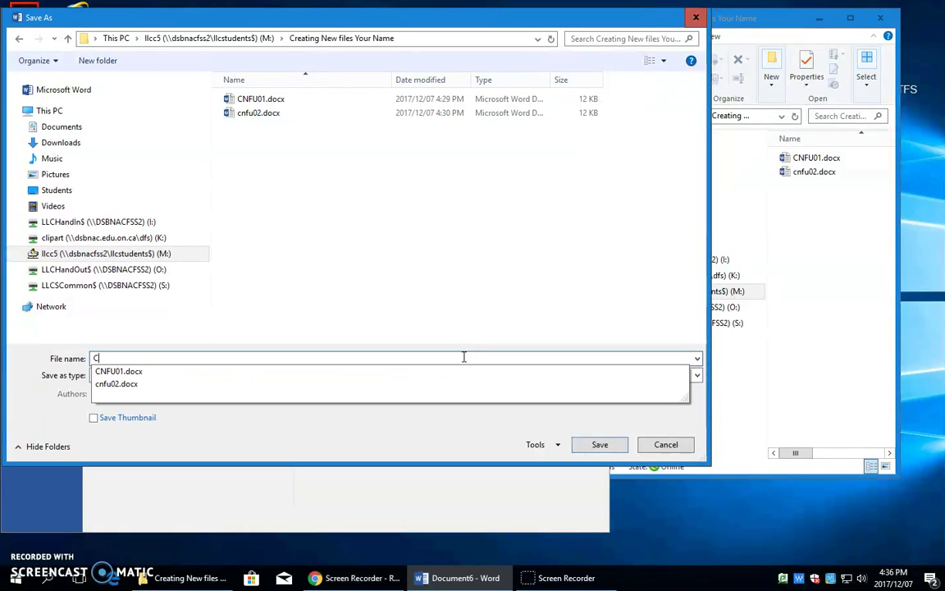
type("NFC01")
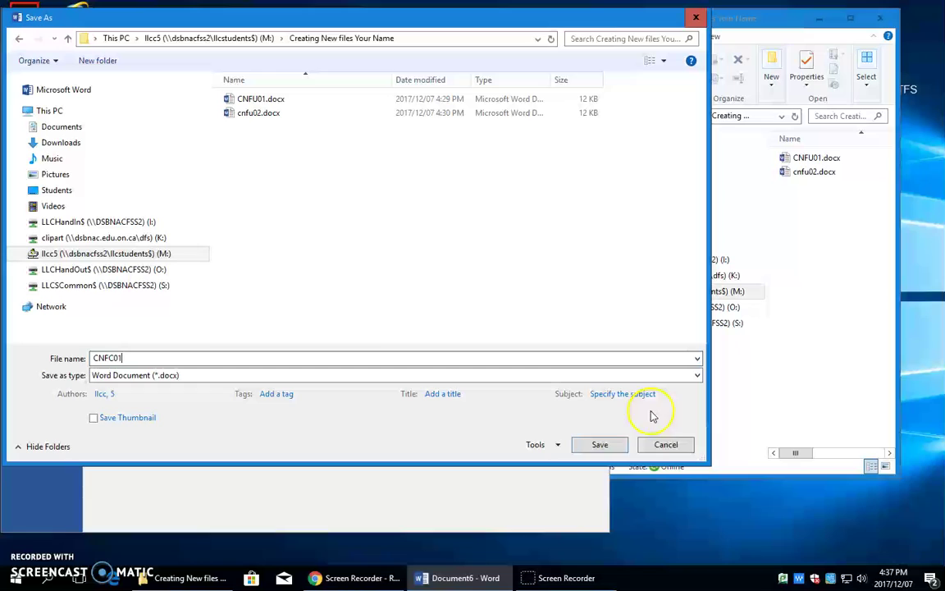
left_click(599, 443)
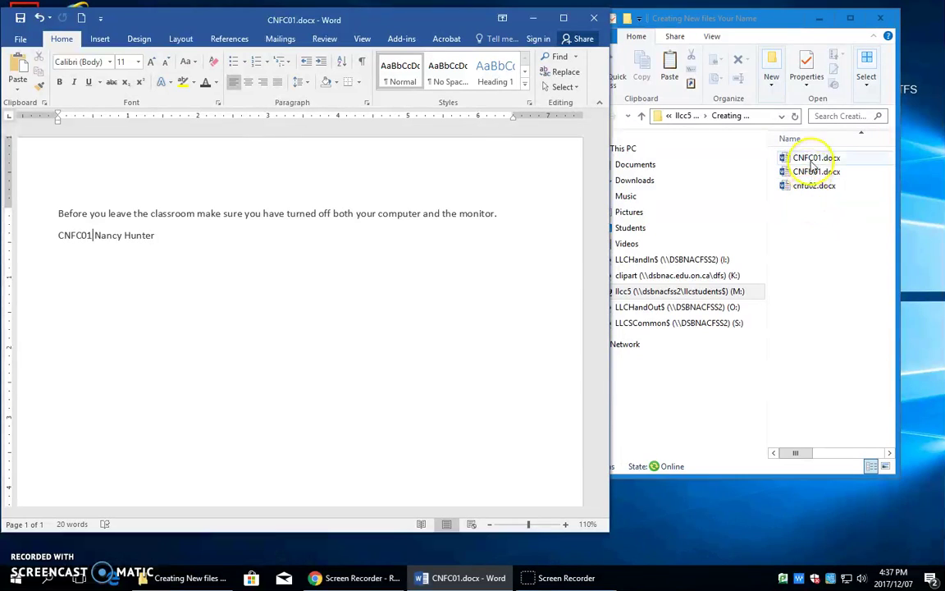
Step: Close CNFC01 and start a new blank document
left_click(197, 215)
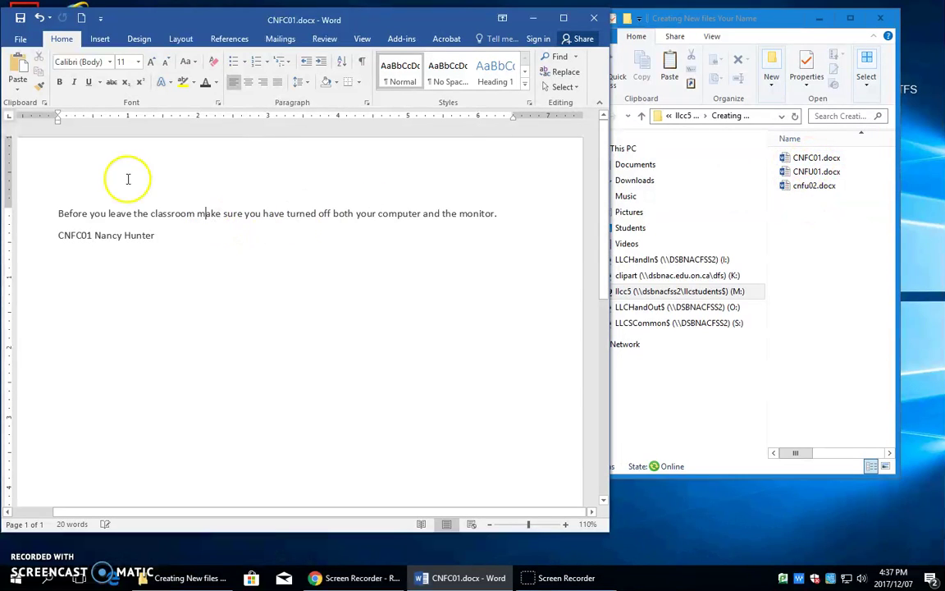
left_click(19, 39)
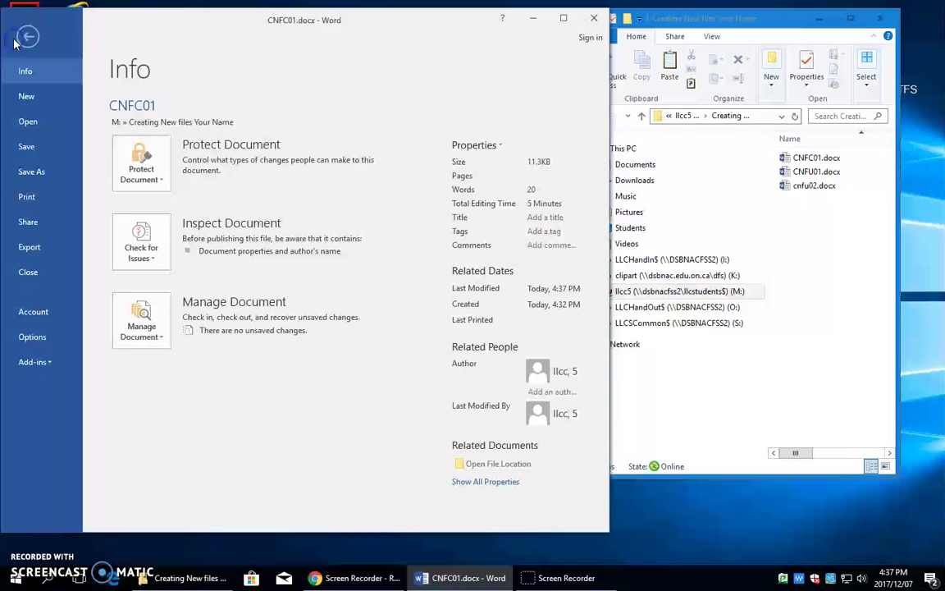
left_click(24, 270)
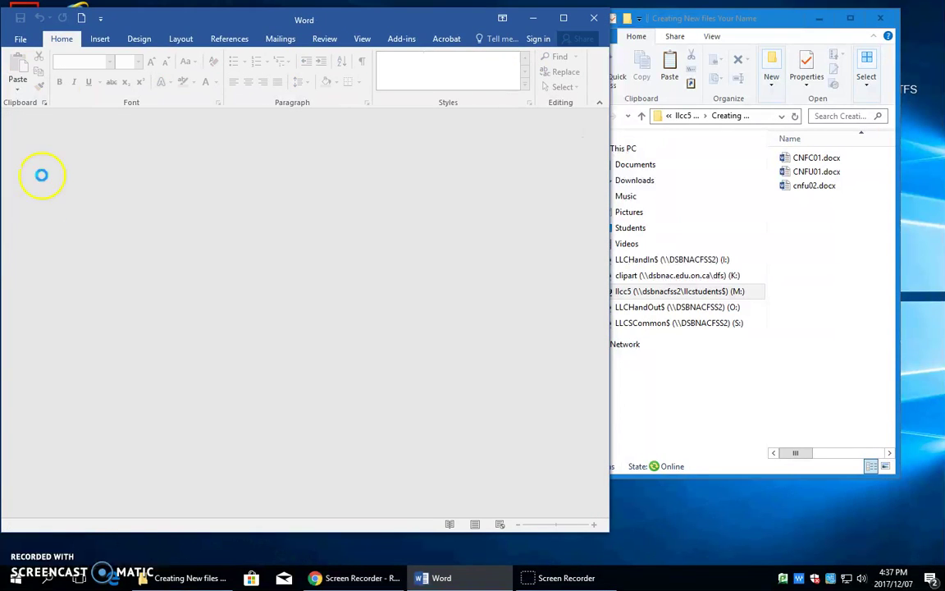
left_click(82, 18)
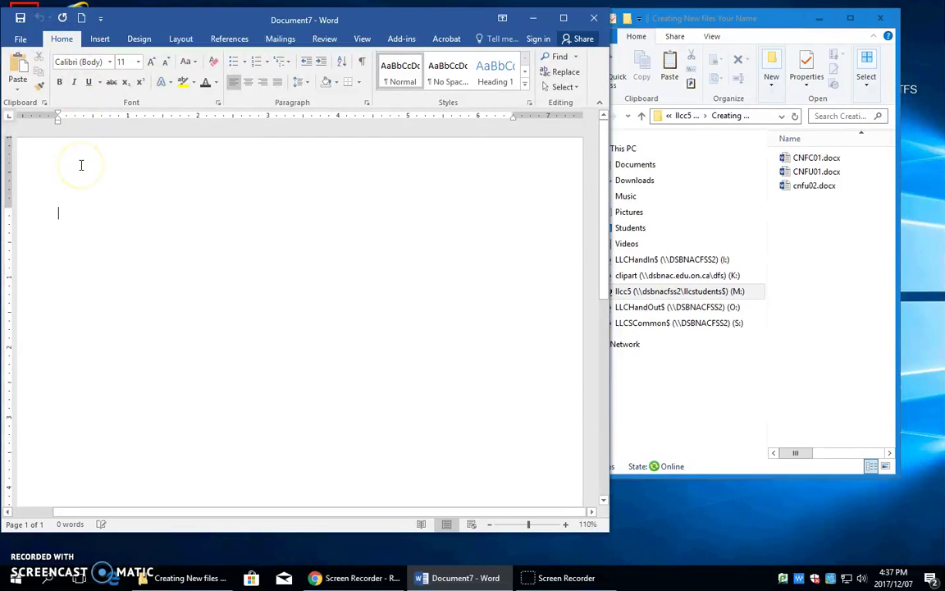
Step: Type a line of placeholder text and color it Blue-Gray, Text 2, Darker 25%
type("sdkdkdkdk")
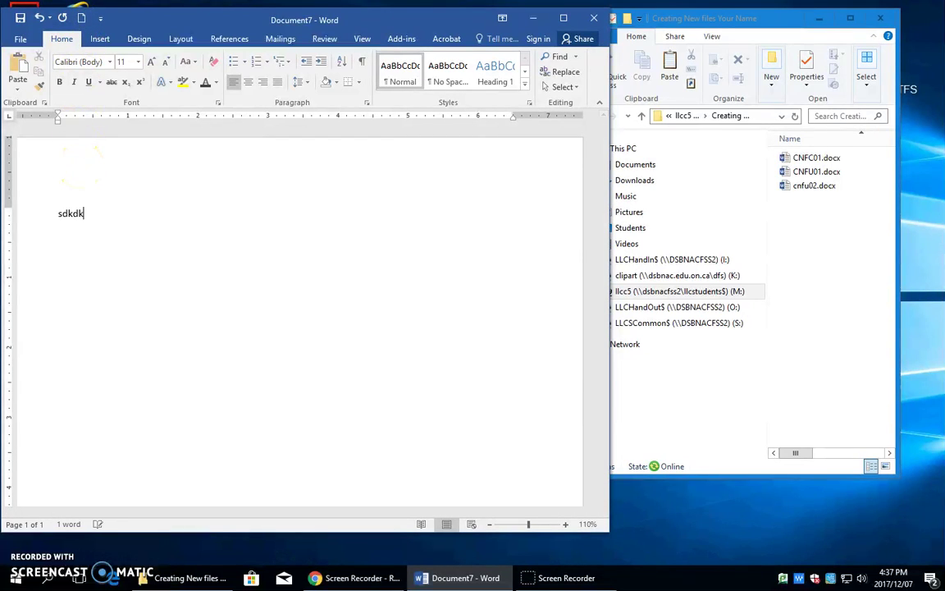
left_click(34, 216)
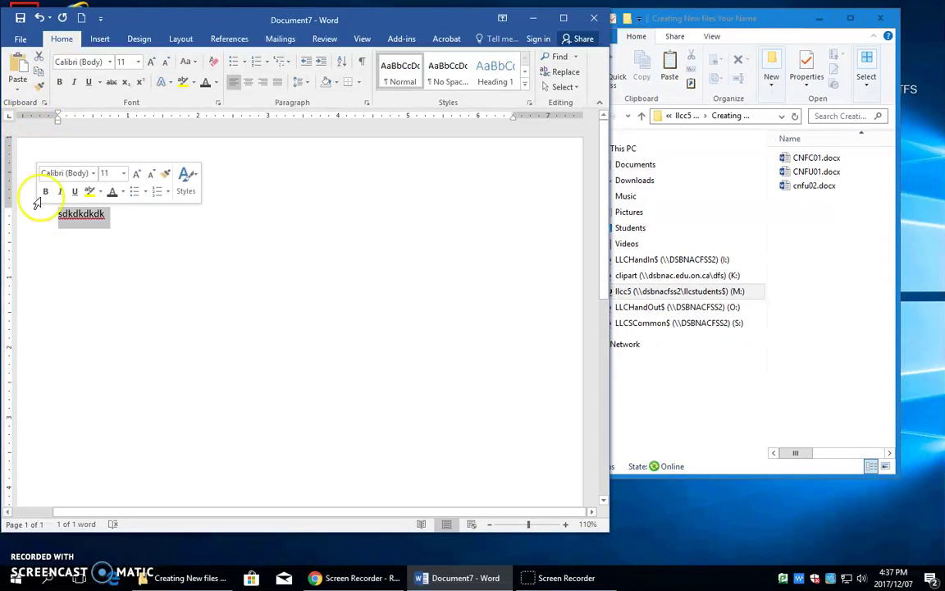
left_click(216, 83)
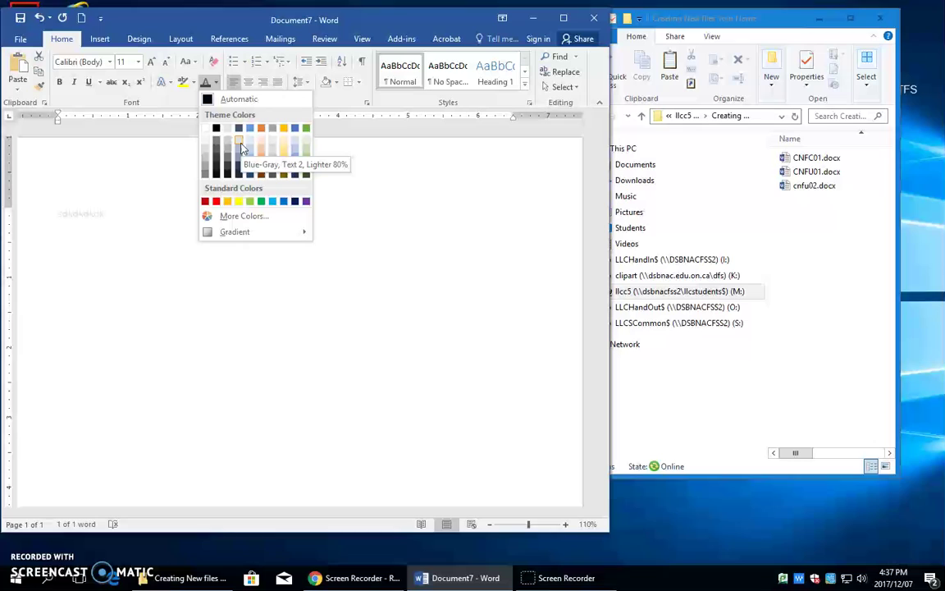
left_click(231, 146)
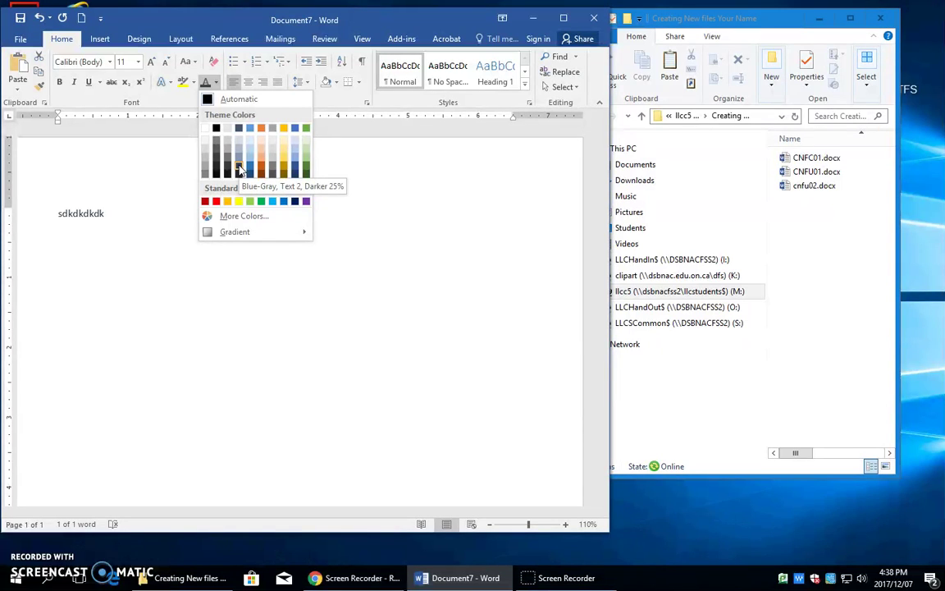
left_click_drag(25, 232, 221, 182)
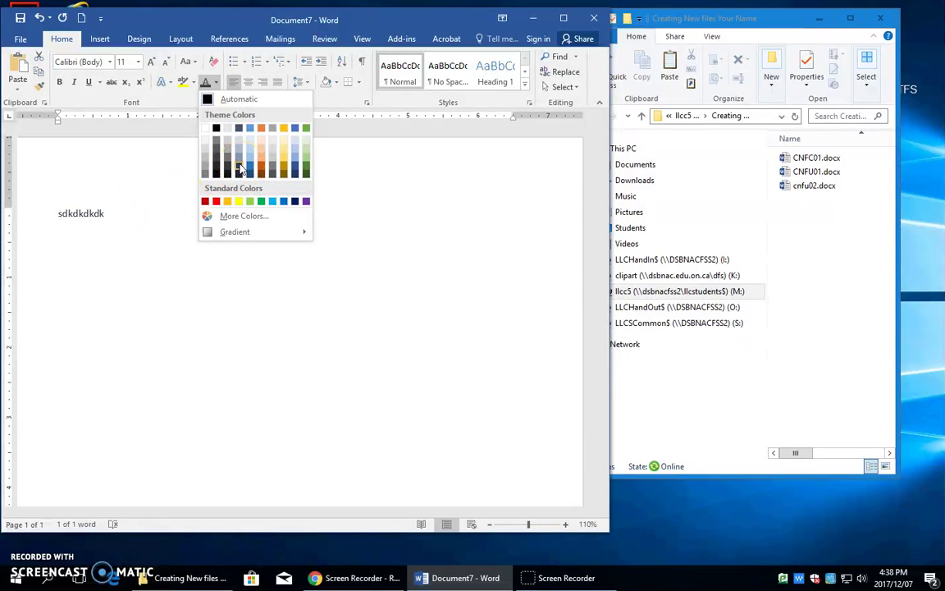
left_click(241, 167)
left_click(104, 227)
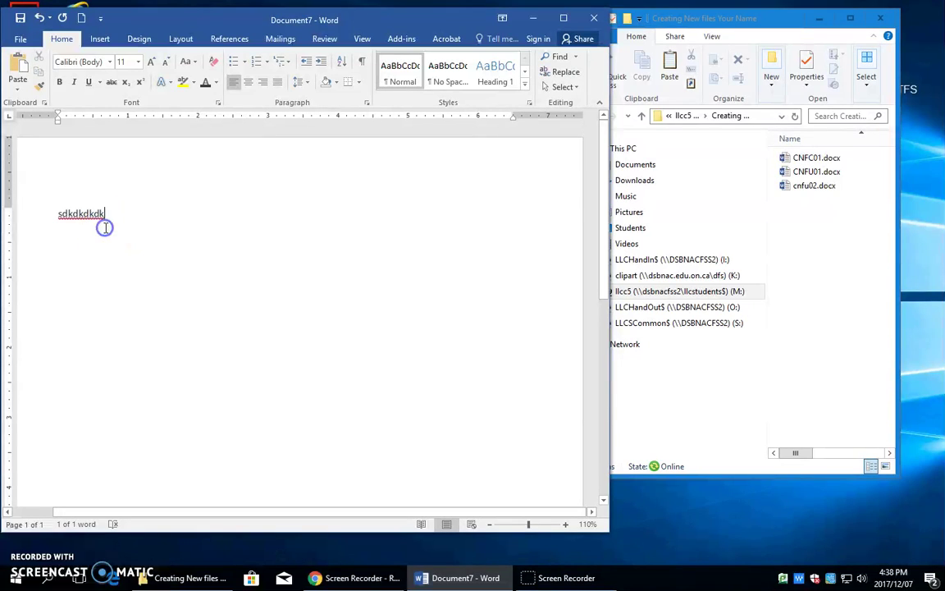